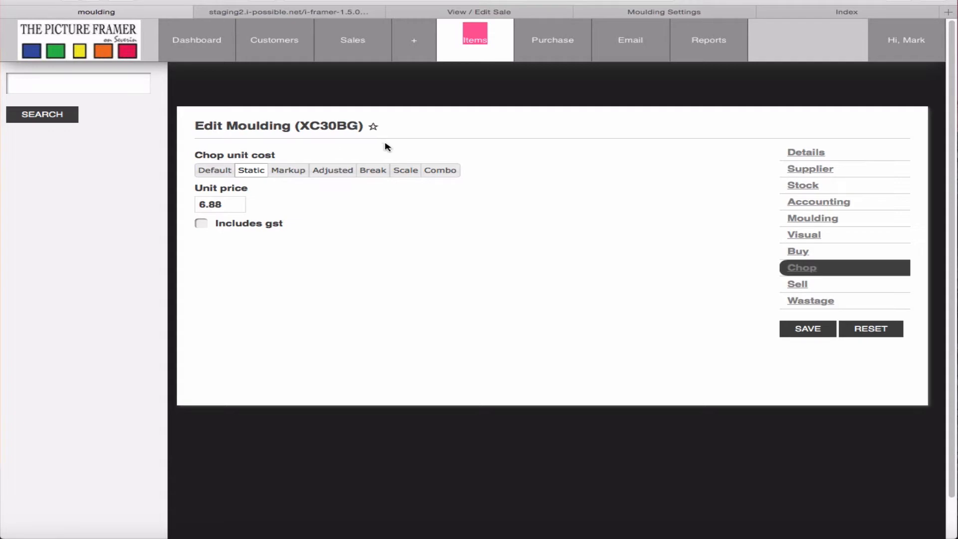
- Review the buy pricing and the chop unit cost of moulding XC30BG
{"action": "left_click", "coordinate": [806, 252]}
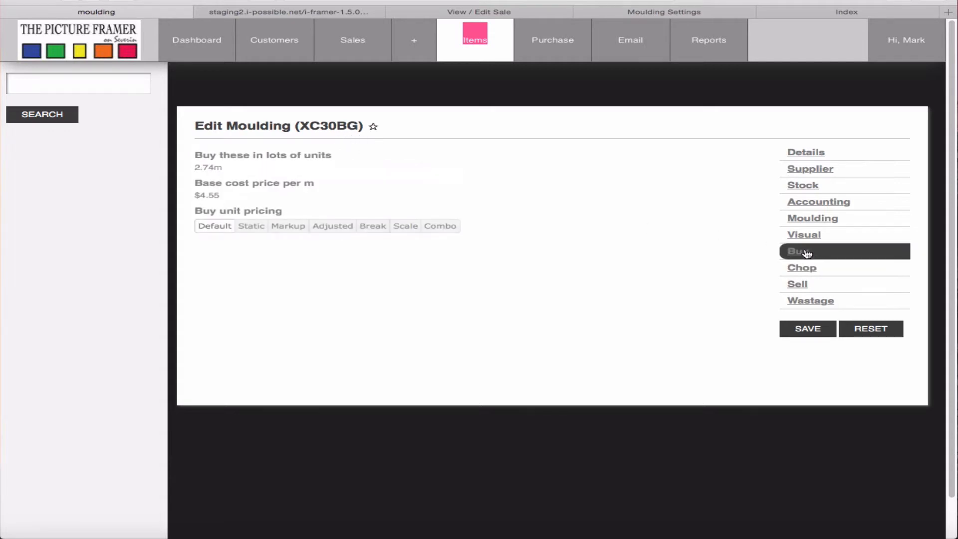
{"action": "left_click", "coordinate": [788, 270]}
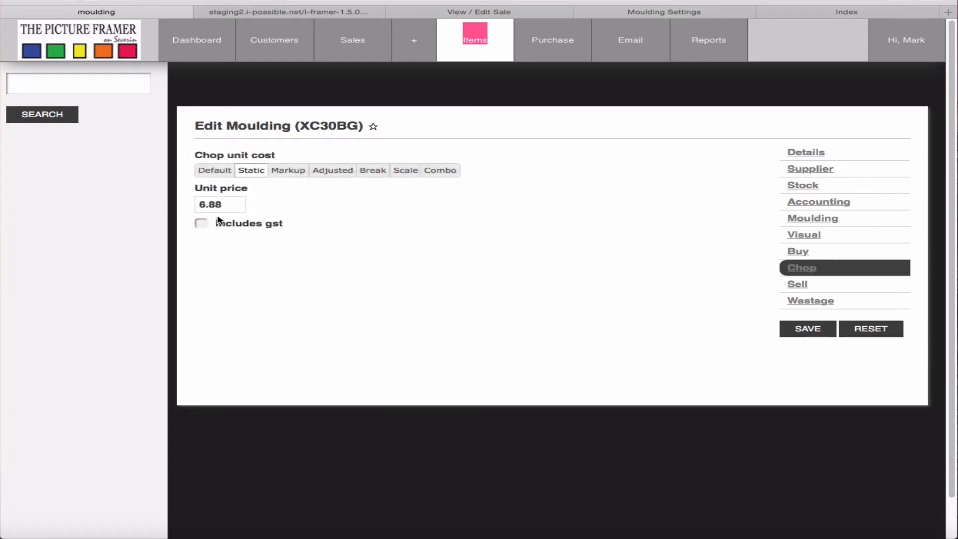
{"action": "left_click", "coordinate": [274, 12]}
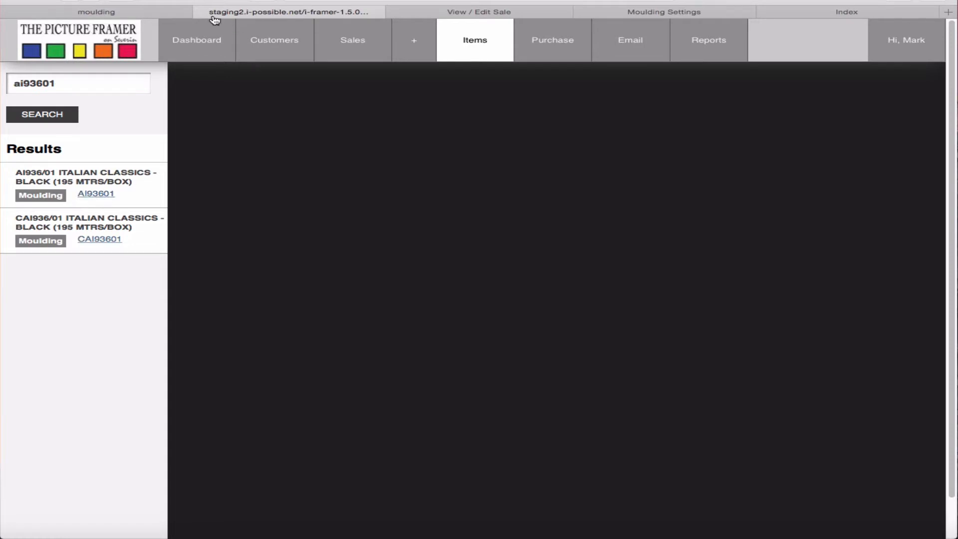
{"action": "left_click", "coordinate": [153, 15]}
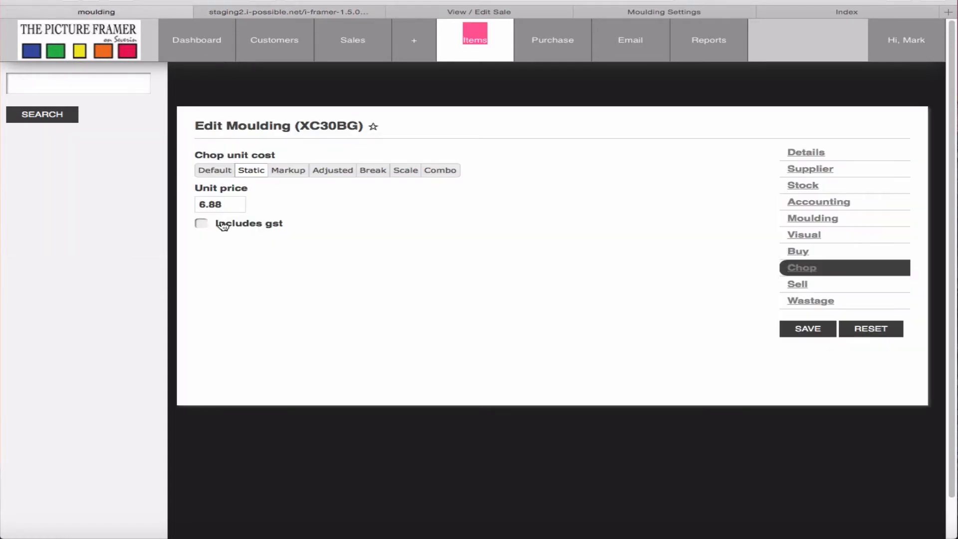
- Open moulding AI93601 from the search results and review its chop unit cost and buy pricing
{"action": "left_click", "coordinate": [213, 13]}
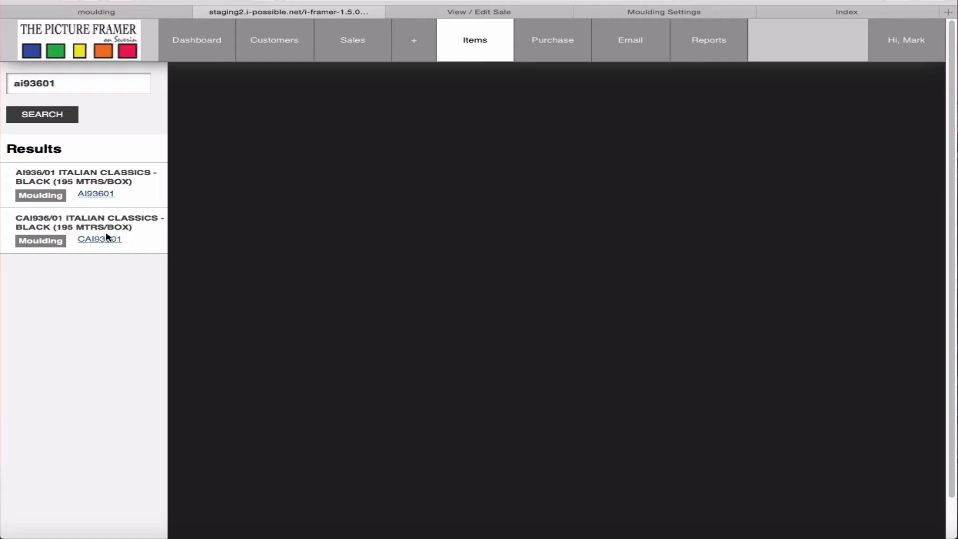
{"action": "left_click", "coordinate": [98, 196]}
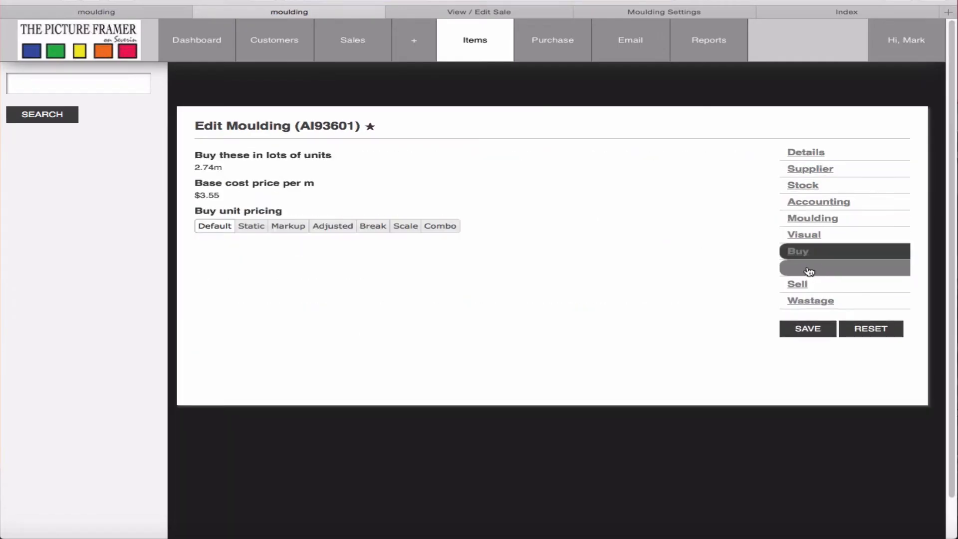
{"action": "left_click", "coordinate": [810, 272]}
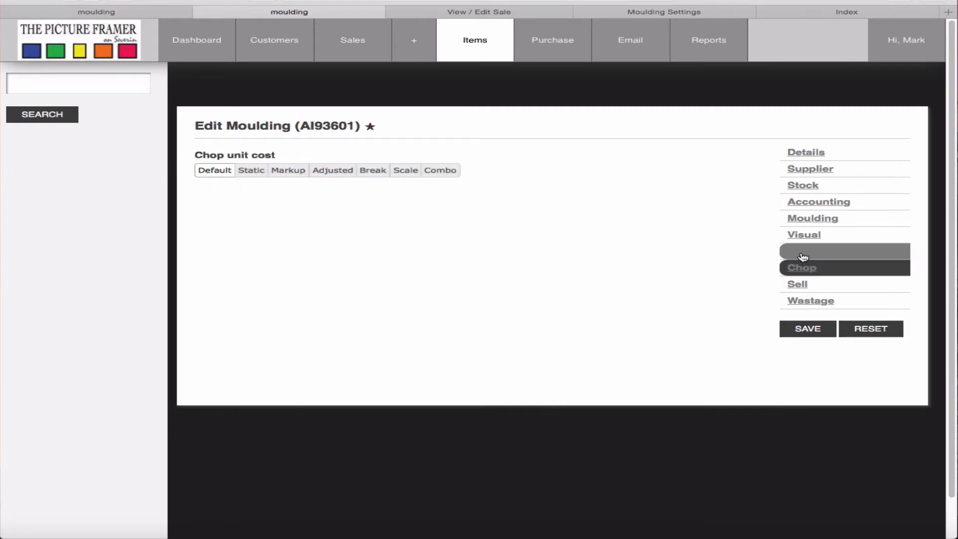
{"action": "left_click", "coordinate": [806, 257]}
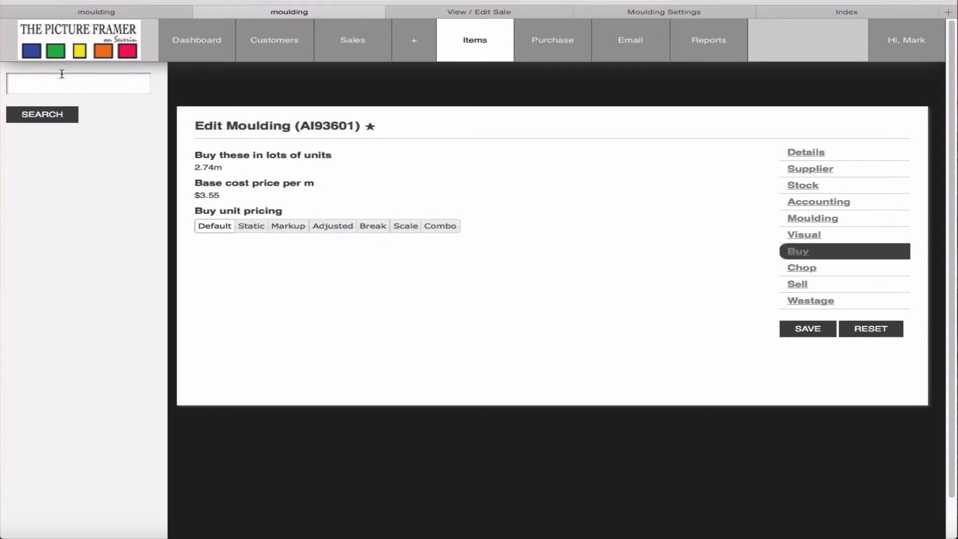
- Search the items for ai93601, open moulding CAI93601 and review its buy unit pricing
{"action": "left_click", "coordinate": [49, 84]}
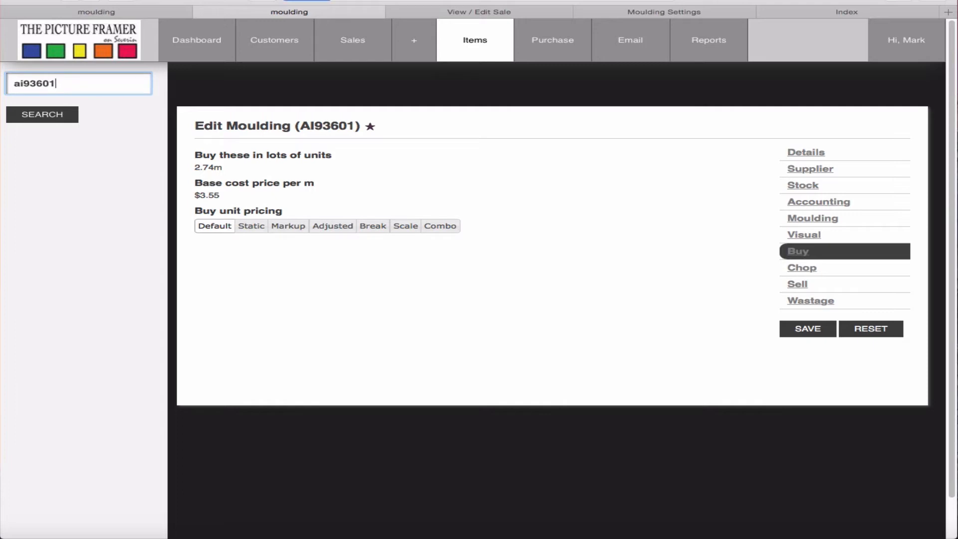
{"action": "key", "text": "Return"}
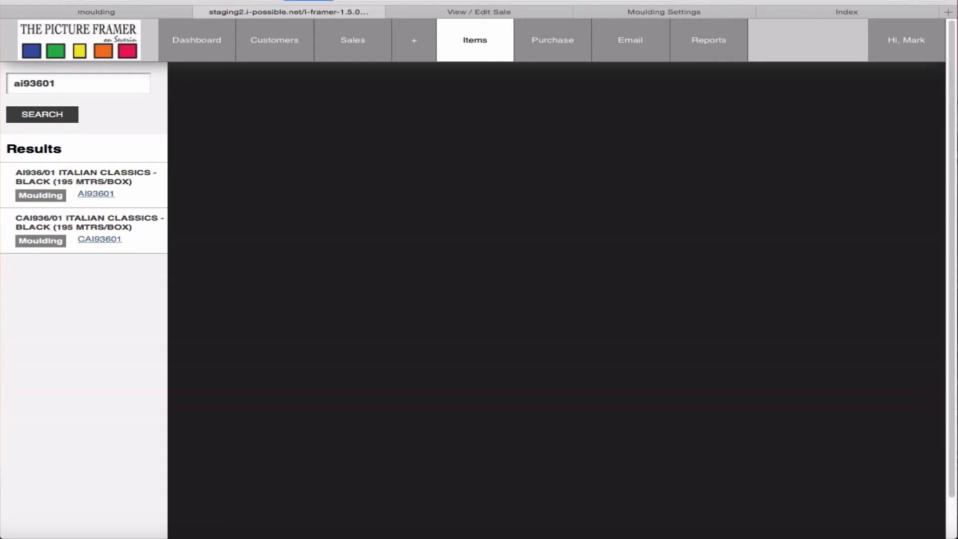
{"action": "left_click", "coordinate": [118, 239]}
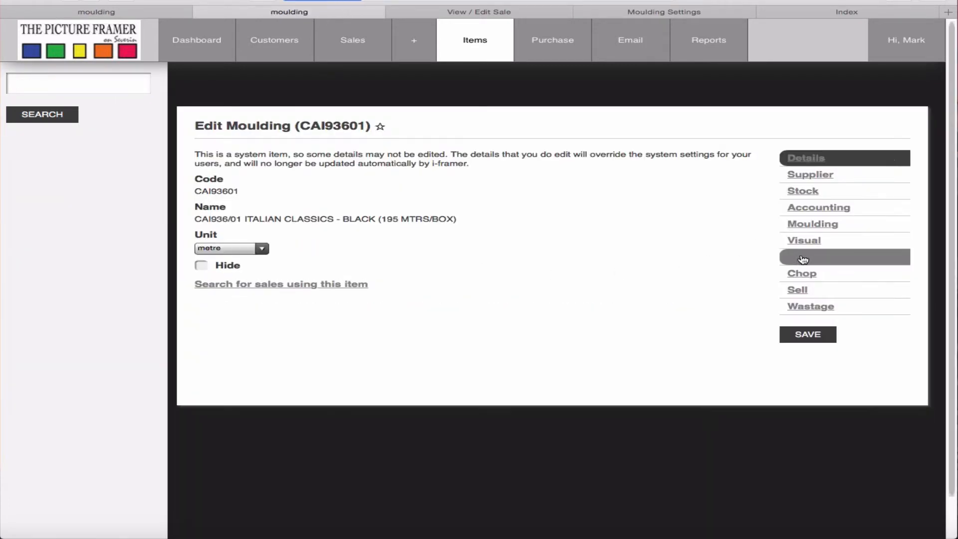
{"action": "left_click", "coordinate": [805, 258]}
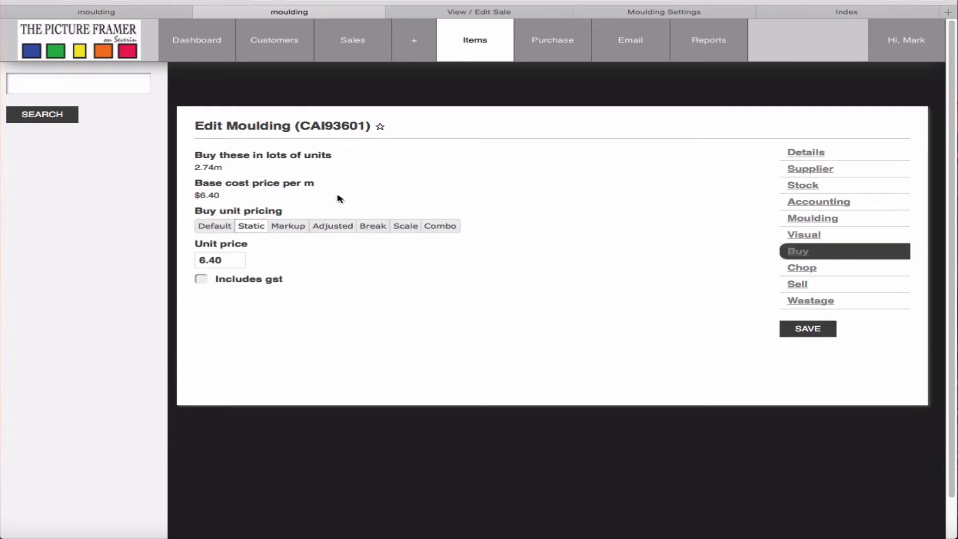
{"action": "left_click", "coordinate": [212, 227]}
- Save the Chop sample quote with frame XC30BG and Chops off, and examine its cost and price breakdown
{"action": "left_click", "coordinate": [480, 14]}
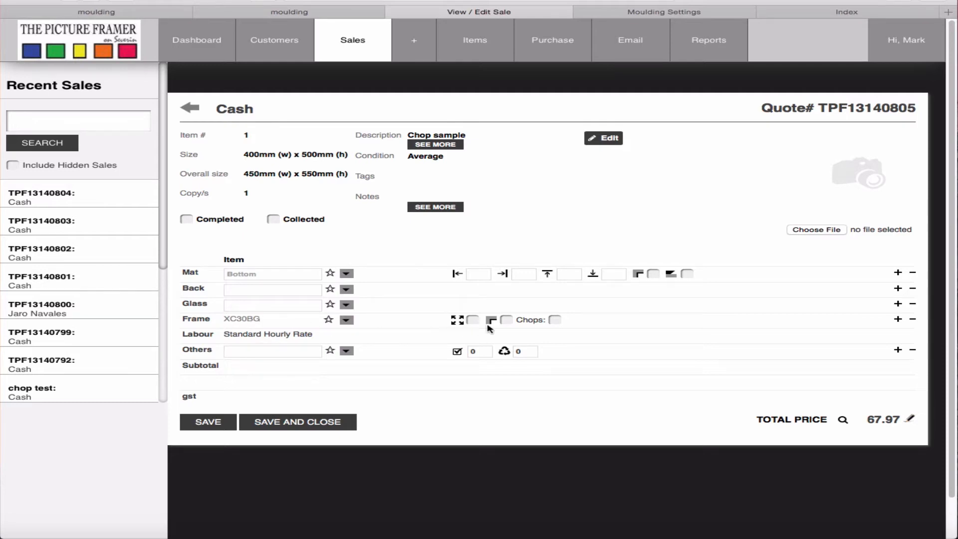
{"action": "left_click", "coordinate": [214, 422]}
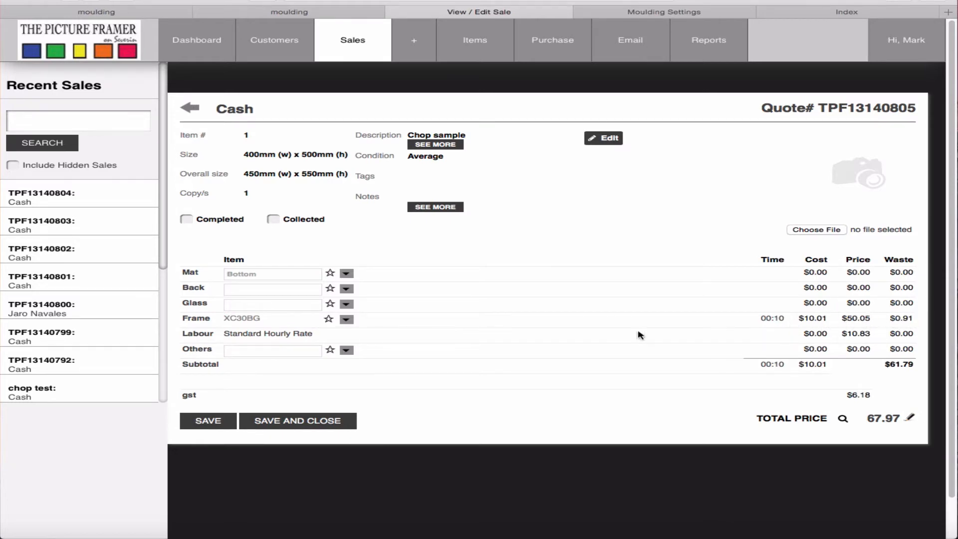
{"action": "left_click", "coordinate": [890, 420]}
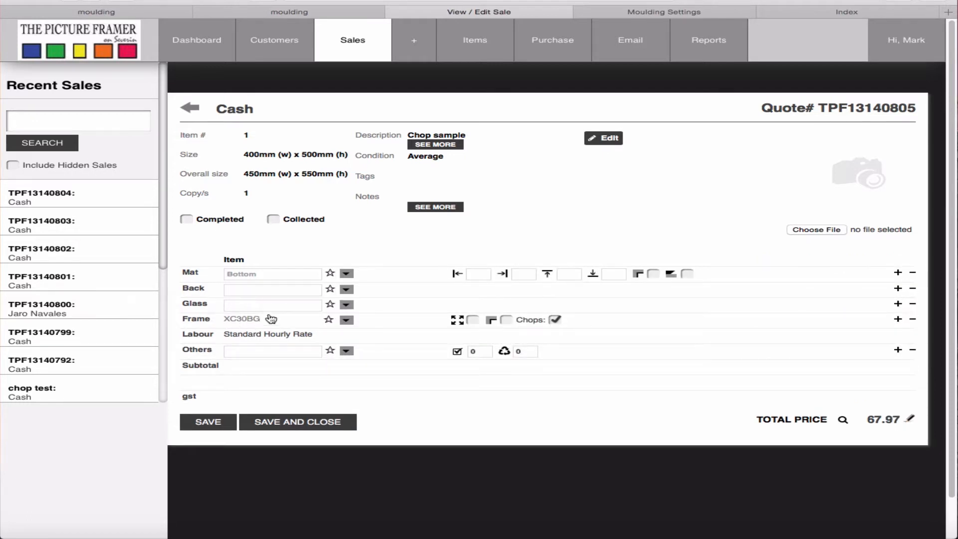
- Enable Chops for the XC30BG frame, save the quote and examine the cost and price breakdown
{"action": "left_click", "coordinate": [202, 426]}
{"action": "left_click", "coordinate": [887, 422]}
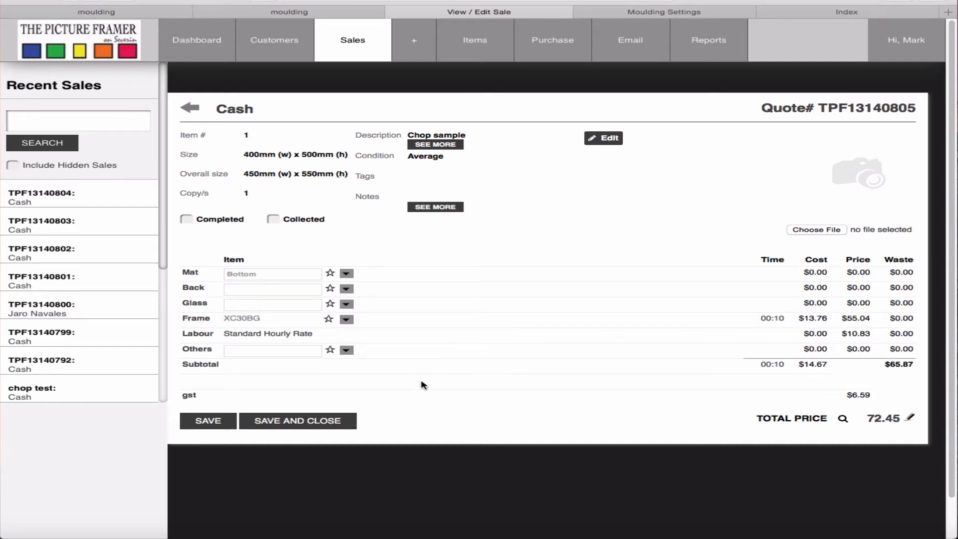
{"action": "left_click", "coordinate": [881, 420]}
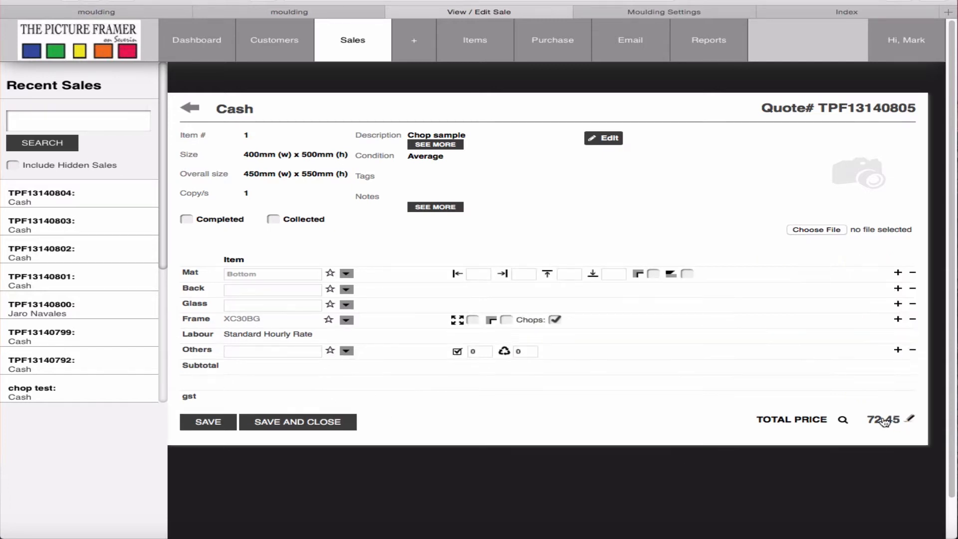
- Compare the Sell and Chop markup scales in the Moulding Settings, including the base price option for chops
{"action": "left_click", "coordinate": [686, 14]}
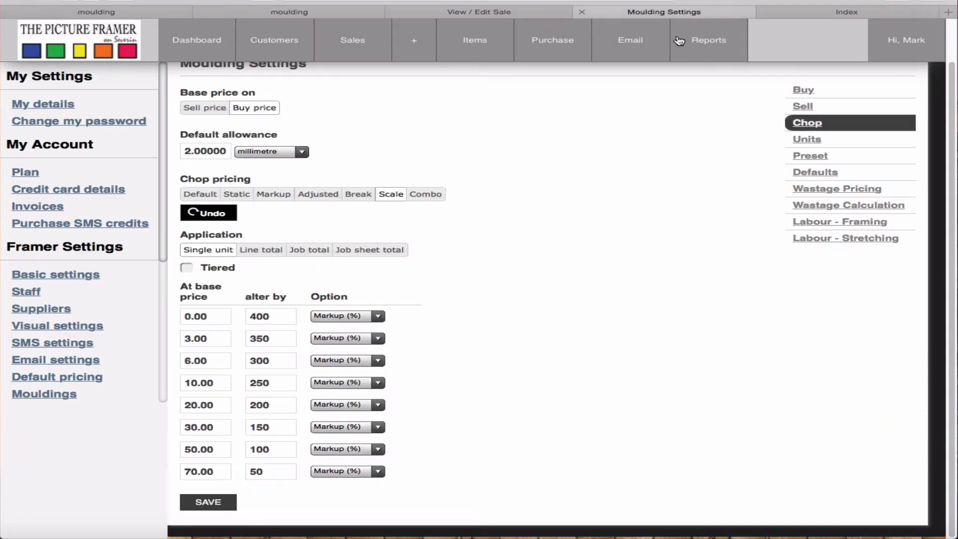
{"action": "left_click", "coordinate": [821, 106]}
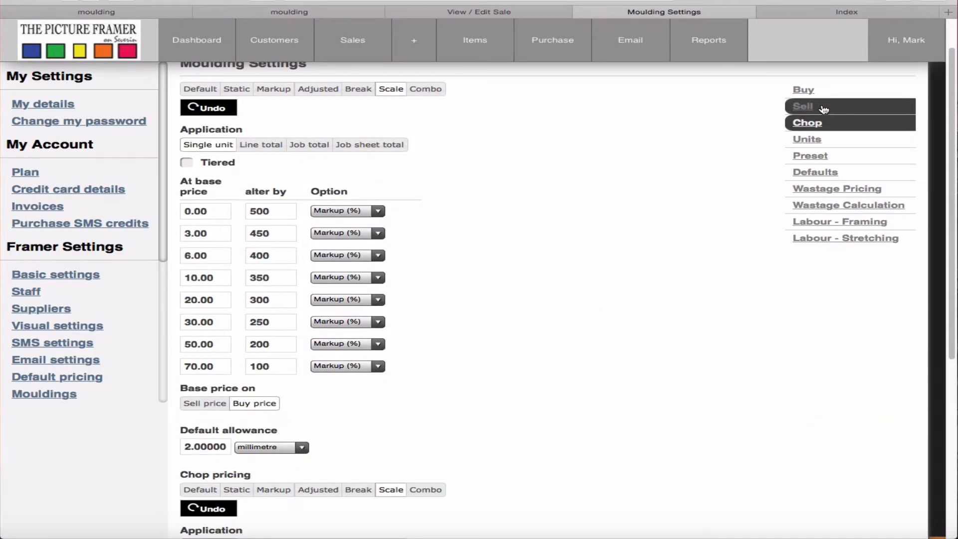
{"action": "left_click", "coordinate": [817, 124]}
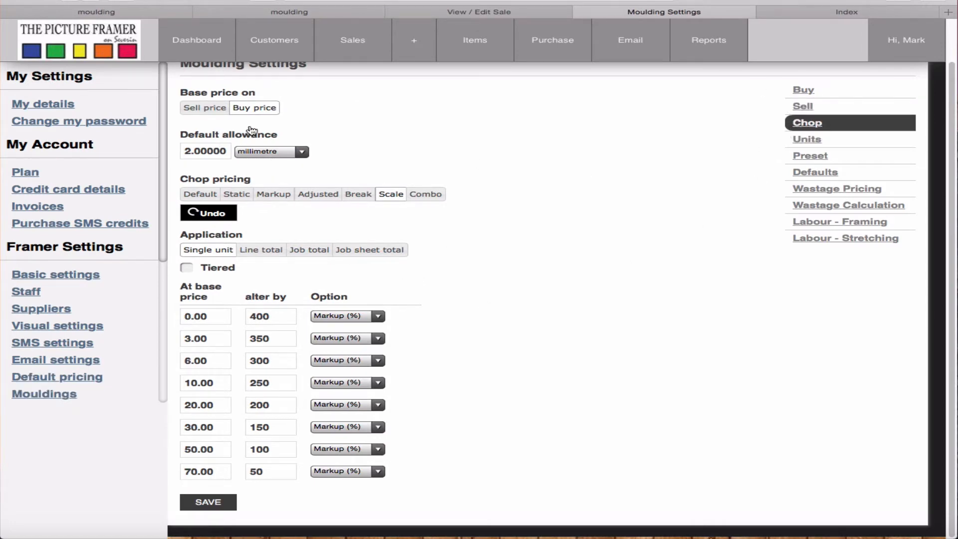
{"action": "left_click", "coordinate": [200, 112]}
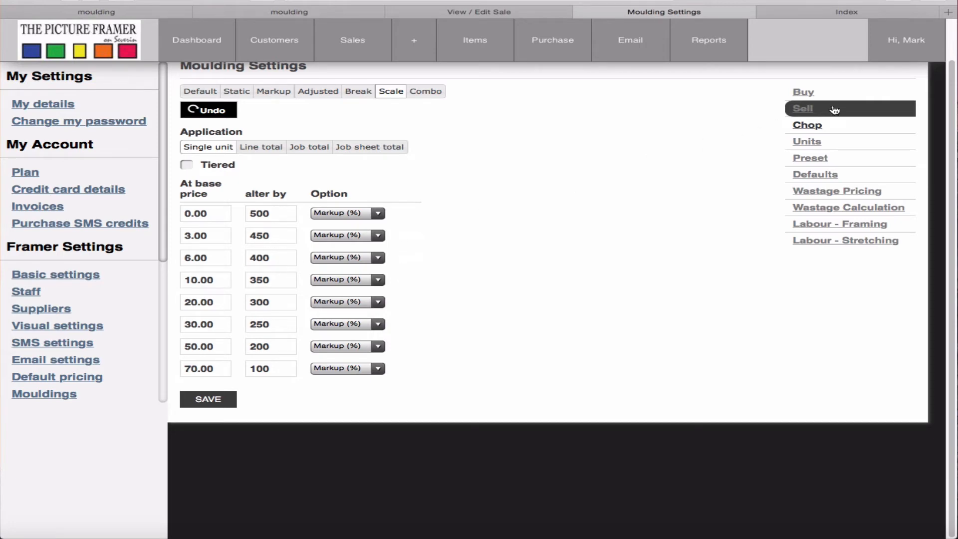
{"action": "left_click", "coordinate": [826, 130]}
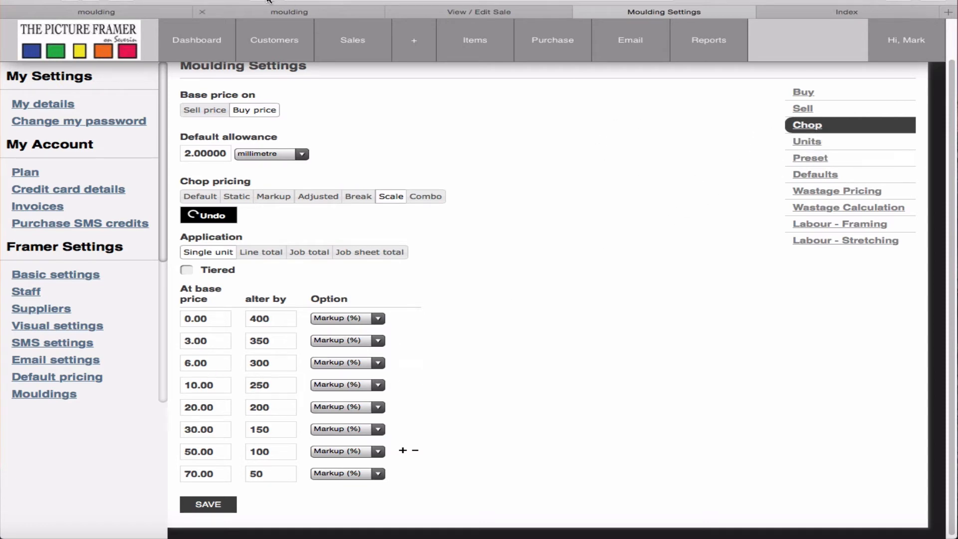
- Turn off Chops on the Chop sample quote and replace its frame with moulding AI93601
{"action": "left_click", "coordinate": [488, 12]}
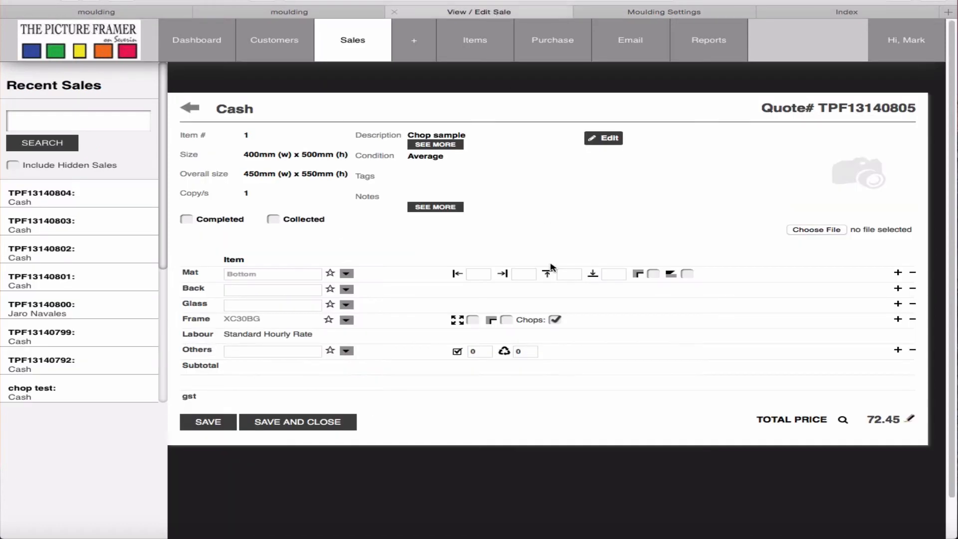
{"action": "left_click", "coordinate": [254, 322]}
{"action": "left_click", "coordinate": [555, 319]}
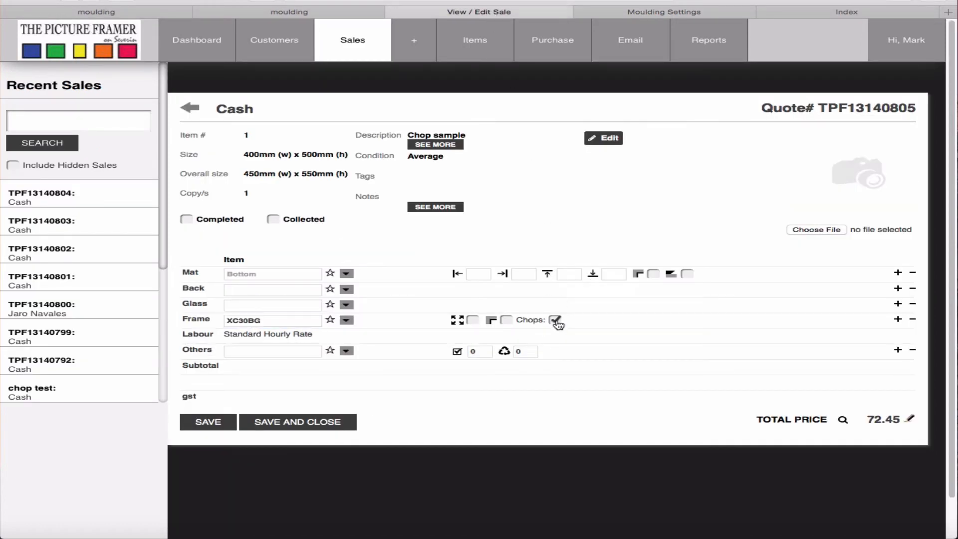
{"action": "left_click", "coordinate": [284, 321]}
{"action": "double_click", "coordinate": [284, 321]}
{"action": "type", "text": "ai93601"}
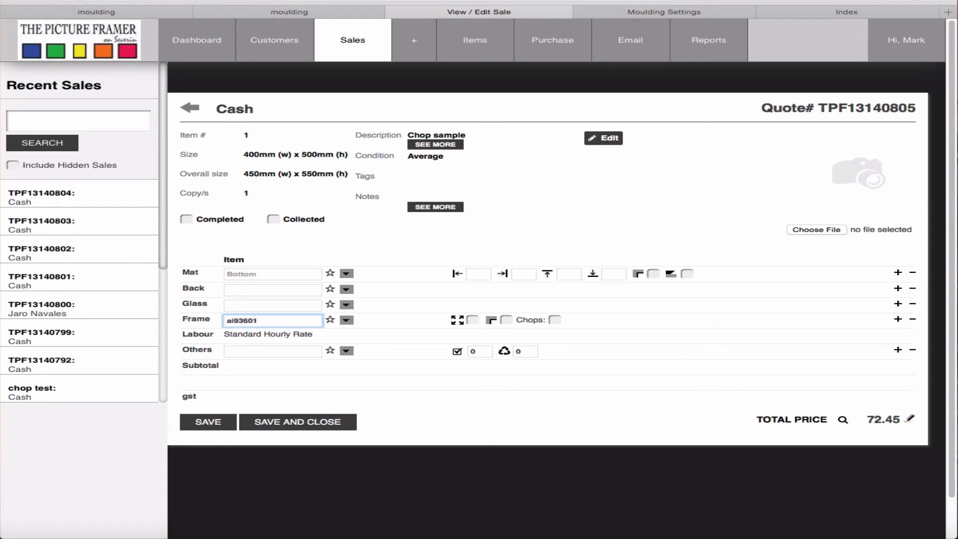
{"action": "key", "text": "Tab"}
{"action": "left_click", "coordinate": [242, 323]}
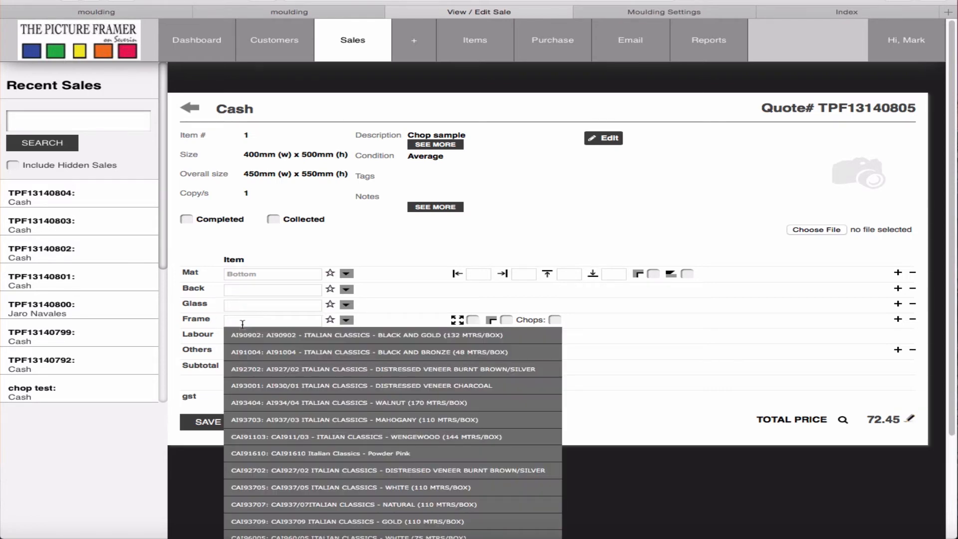
{"action": "left_click", "coordinate": [259, 337]}
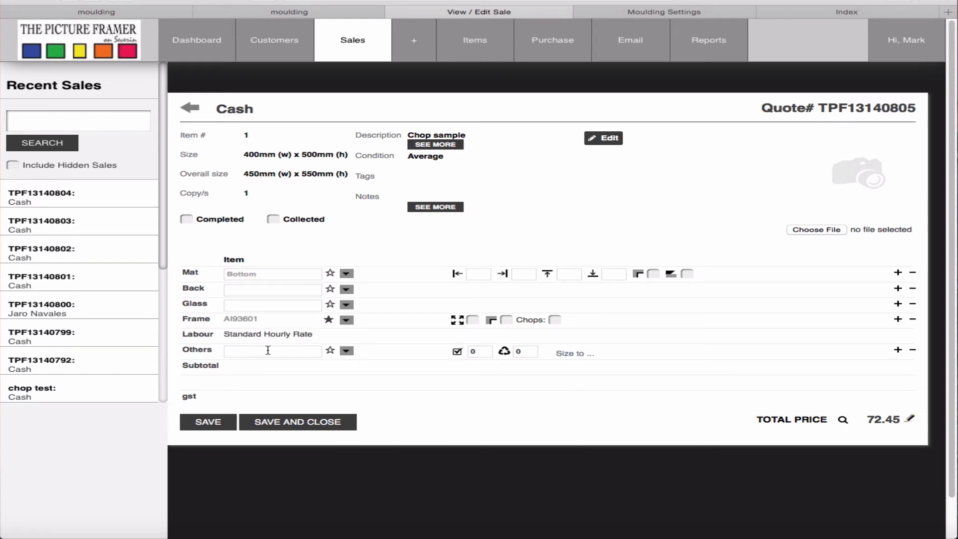
- Save the quote without chops, then enable Chops for the AI93601 frame and save again
{"action": "left_click", "coordinate": [207, 422]}
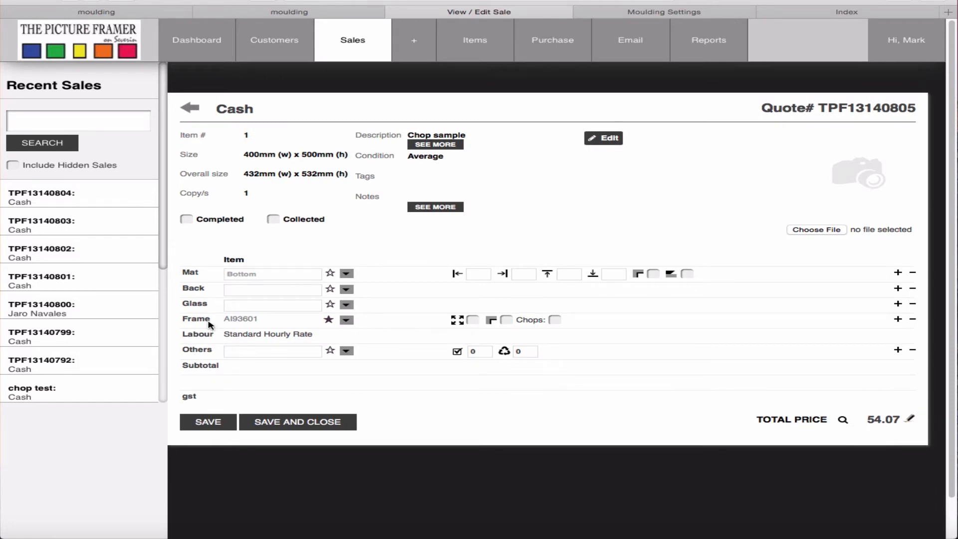
{"action": "left_click", "coordinate": [556, 322]}
{"action": "left_click", "coordinate": [202, 423]}
- Replace the frame with moulding CAI93601, keeping Chops enabled, and save the quote
{"action": "double_click", "coordinate": [252, 321]}
{"action": "left_click", "coordinate": [227, 322]}
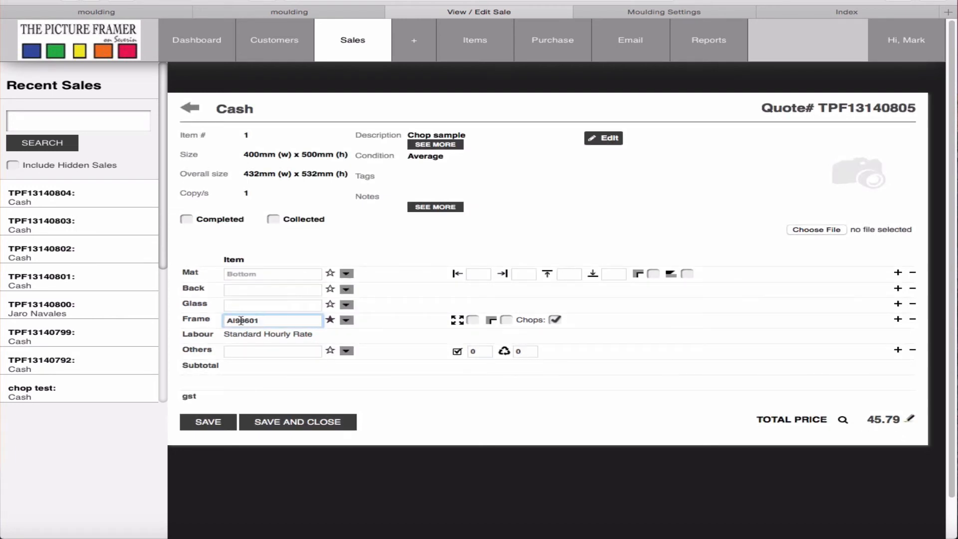
{"action": "type", "text": "c"}
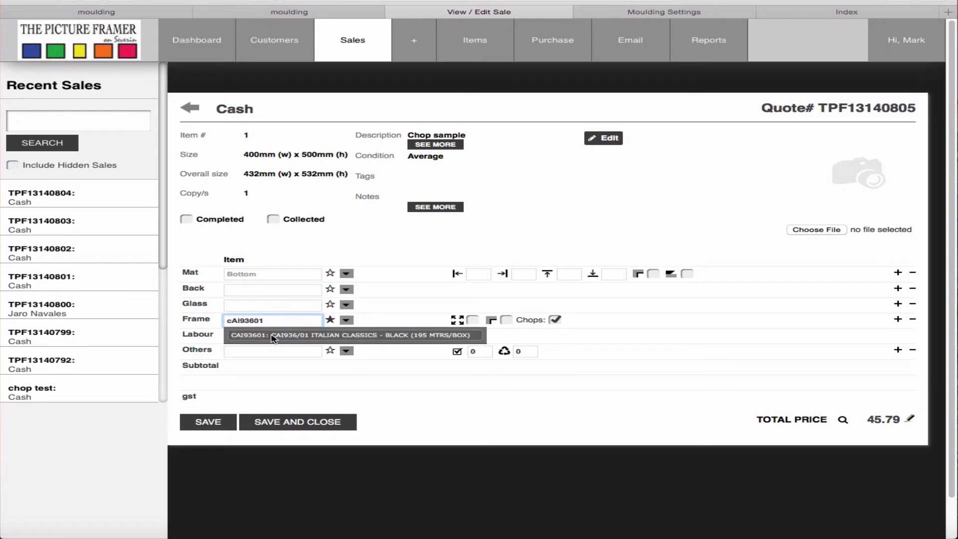
{"action": "left_click", "coordinate": [274, 335]}
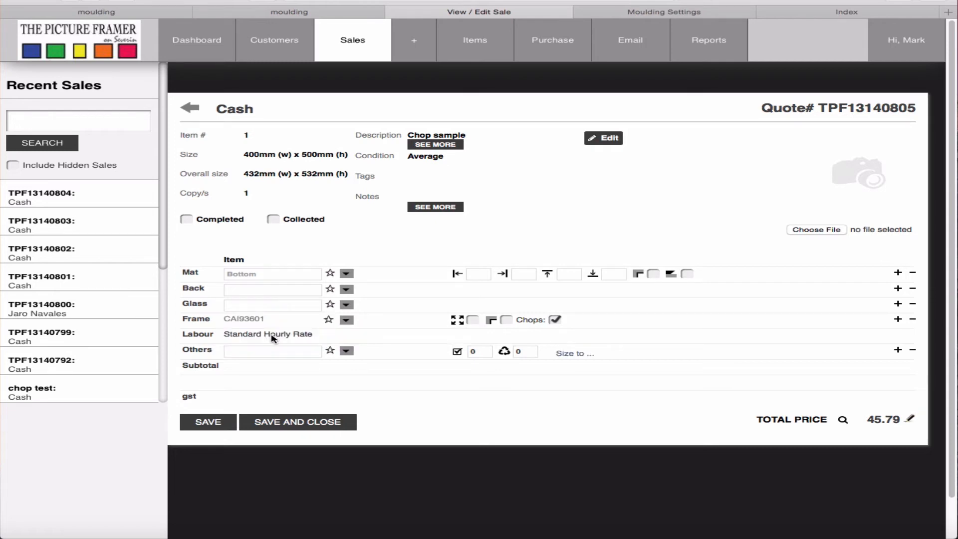
{"action": "left_click", "coordinate": [208, 422]}
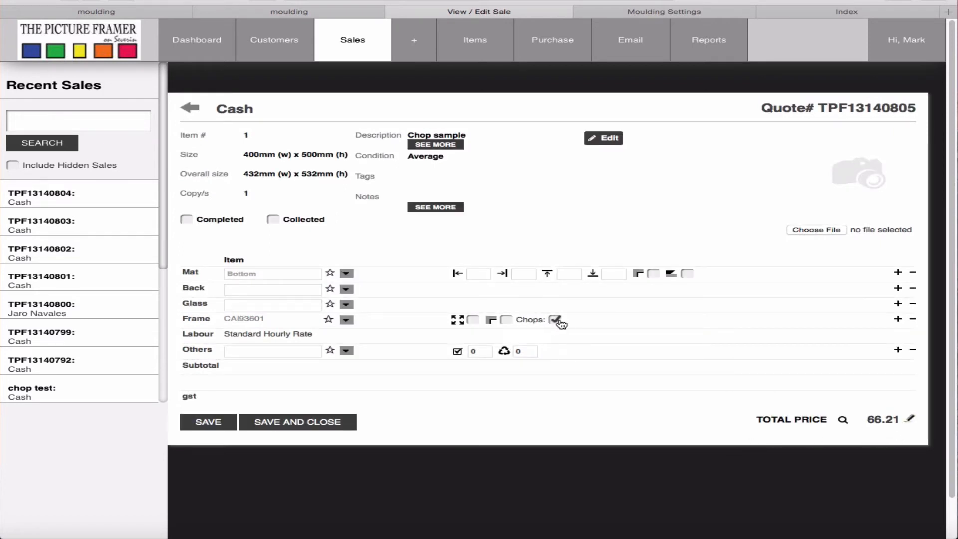
- Turn off Chops, change the frame back to moulding AI93601 and save the quote
{"action": "left_click", "coordinate": [232, 319]}
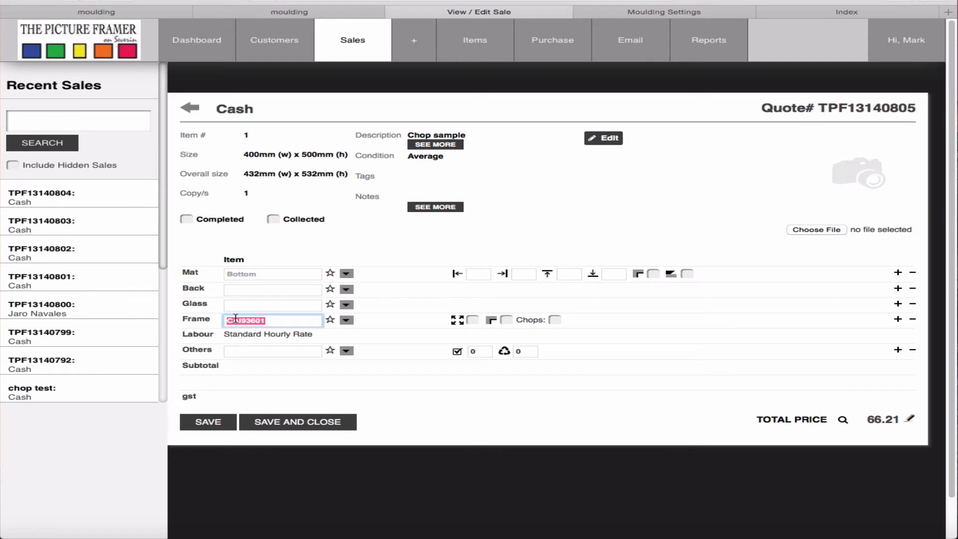
{"action": "left_click", "coordinate": [234, 320]}
{"action": "key", "text": "BackSpace"}
{"action": "left_click", "coordinate": [268, 333]}
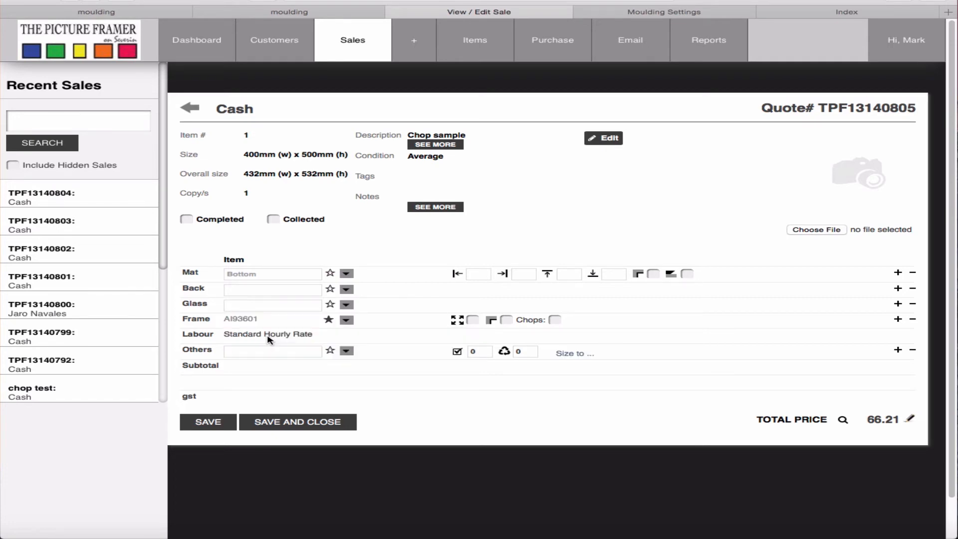
{"action": "left_click", "coordinate": [209, 423]}
- Replace the Chop sample's frame with moulding XC30BG and enable Chops for it
{"action": "double_click", "coordinate": [236, 319]}
{"action": "type", "text": "xc30bg"}
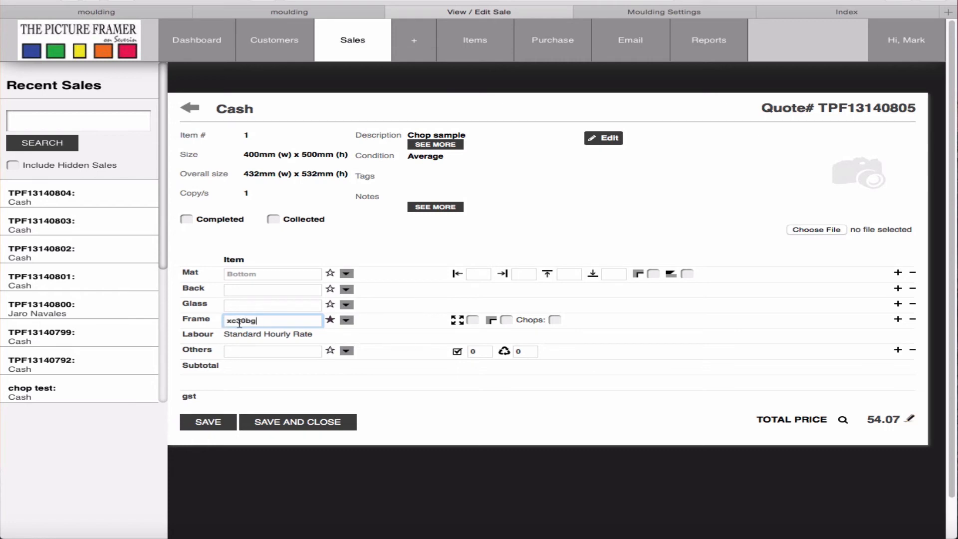
{"action": "left_click", "coordinate": [261, 336]}
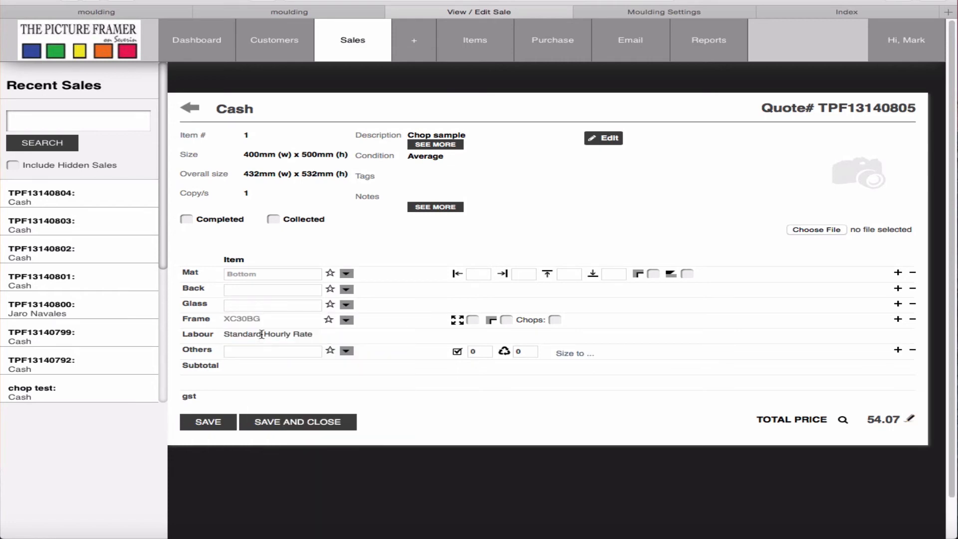
{"action": "left_click", "coordinate": [555, 319]}
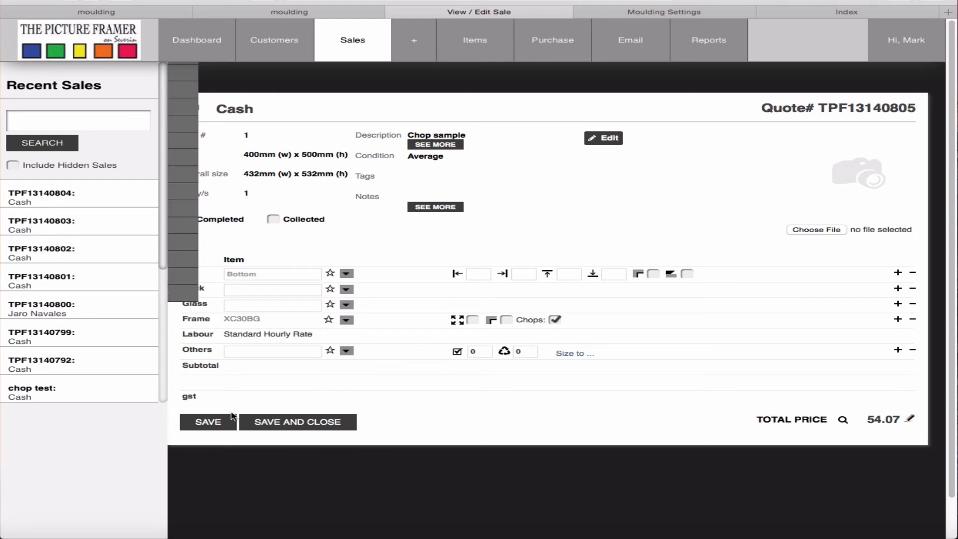
- Save and close the Chop sample job, and change the sale from a quote to an Order
{"action": "left_click", "coordinate": [314, 425]}
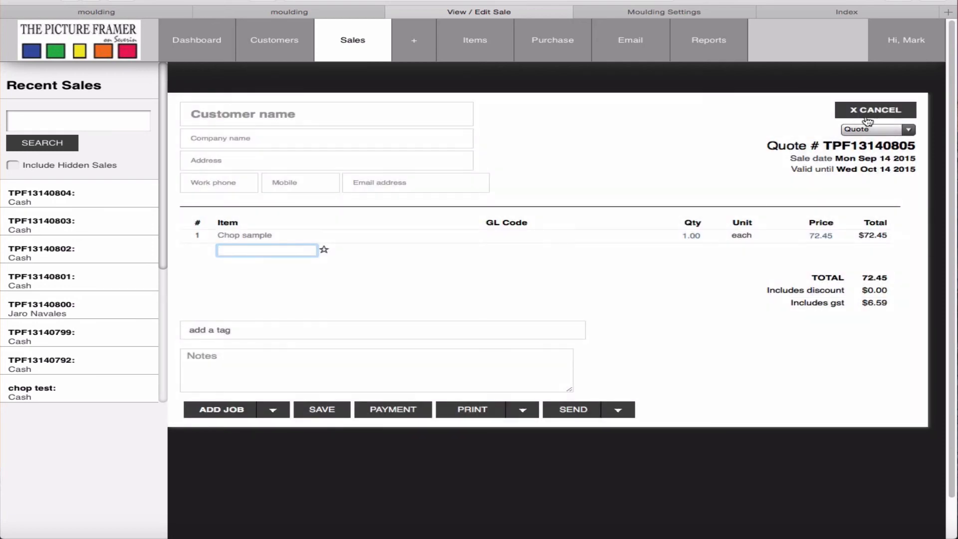
{"action": "left_click", "coordinate": [872, 129]}
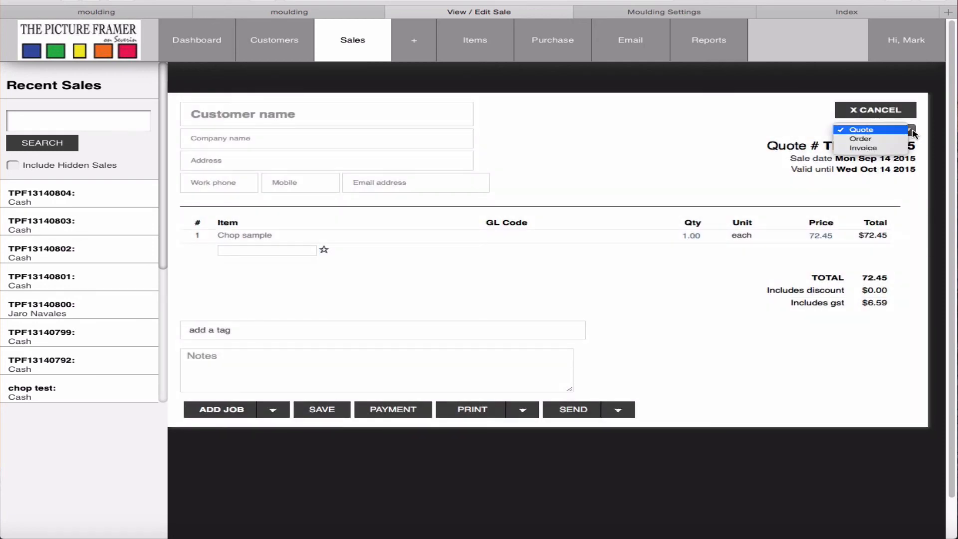
{"action": "left_click", "coordinate": [877, 138]}
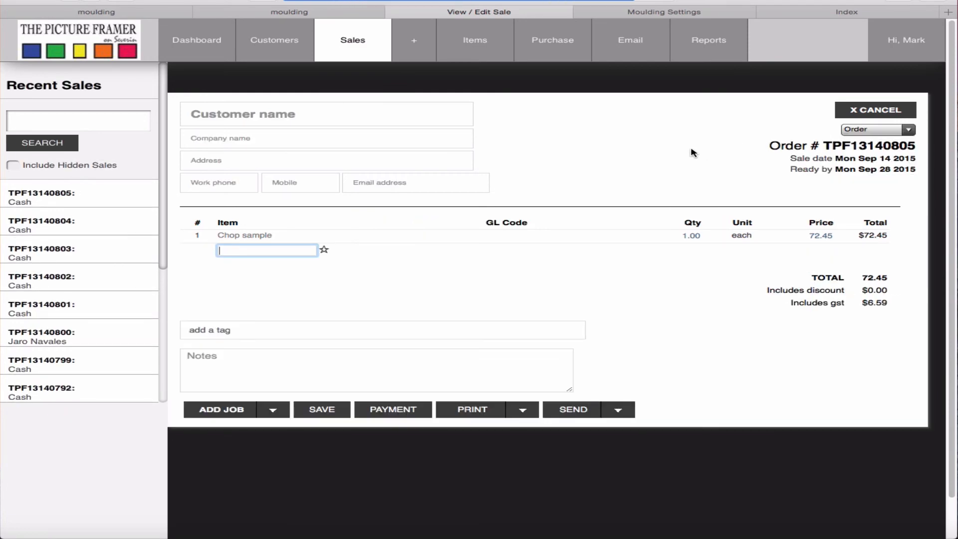
- Generate the moulding cutting list for incomplete, uncollected orders to check how chops are marked, and return to the report page
{"action": "left_click", "coordinate": [655, 14]}
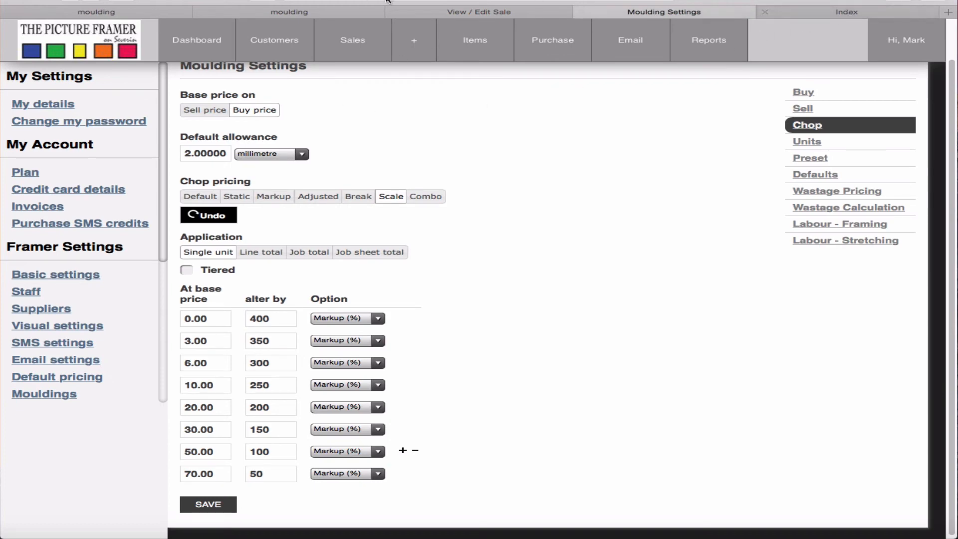
{"action": "left_click", "coordinate": [835, 17]}
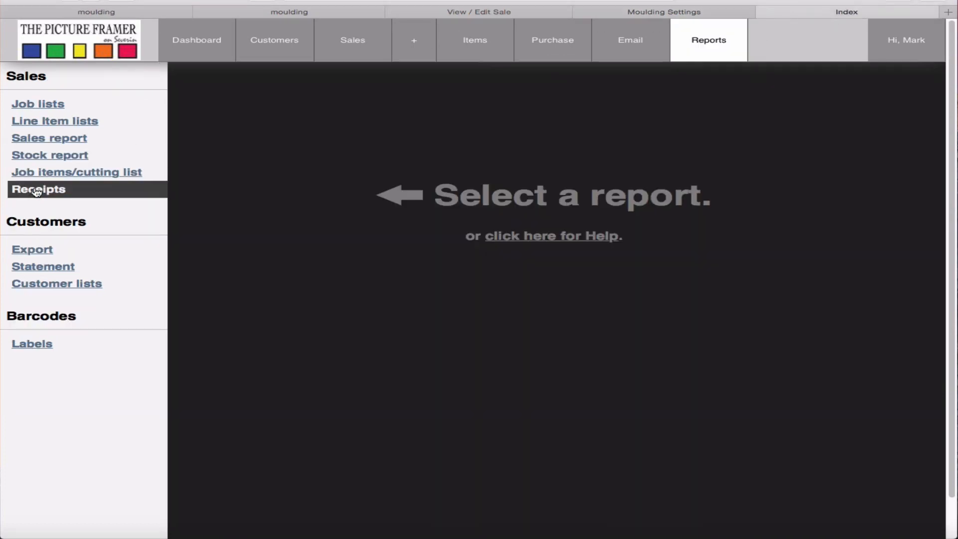
{"action": "left_click", "coordinate": [56, 172]}
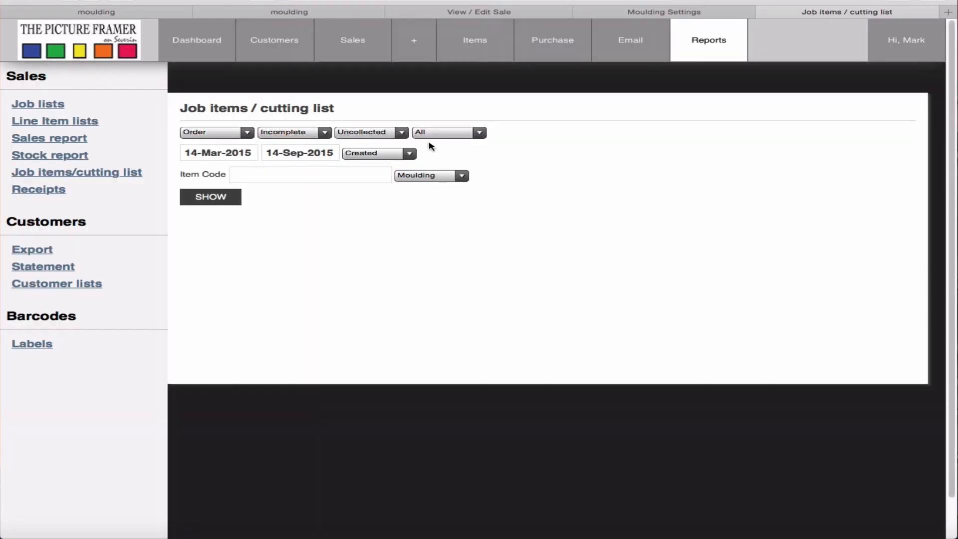
{"action": "left_click", "coordinate": [221, 199]}
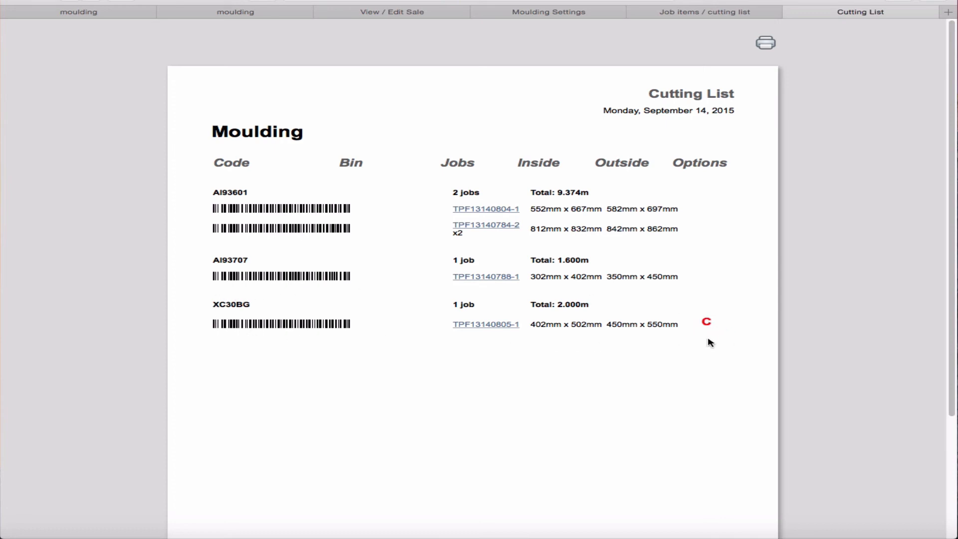
{"action": "left_click", "coordinate": [791, 12]}
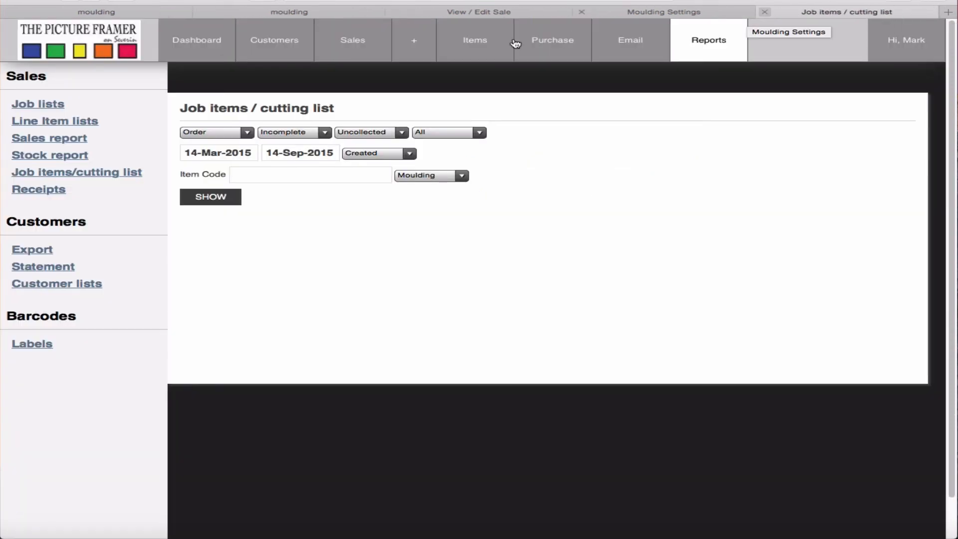
- Prepare a purchase order for the supplier Megawood LarsonJuhl
{"action": "left_click", "coordinate": [555, 42]}
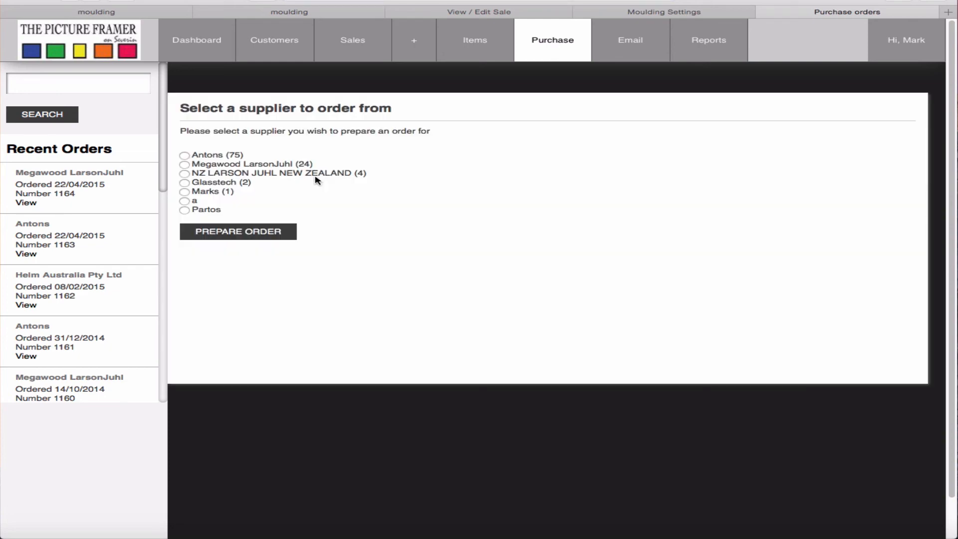
{"action": "left_click", "coordinate": [185, 165]}
{"action": "left_click", "coordinate": [242, 233]}
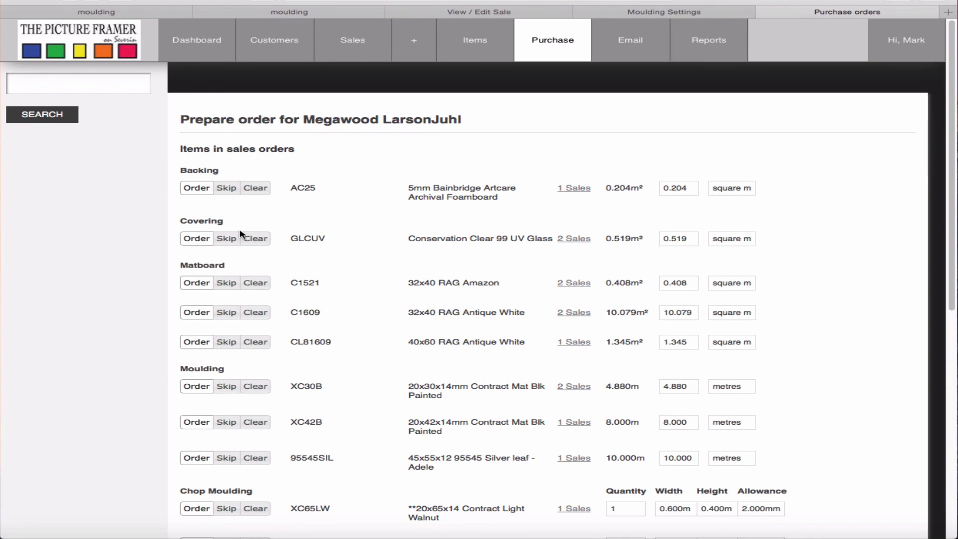
- Review the Chop Moulding items on the prepared order, including their quantity, width, height and allowance
{"action": "scroll", "coordinate": [355, 361], "scroll_direction": "down", "scroll_amount": 3}
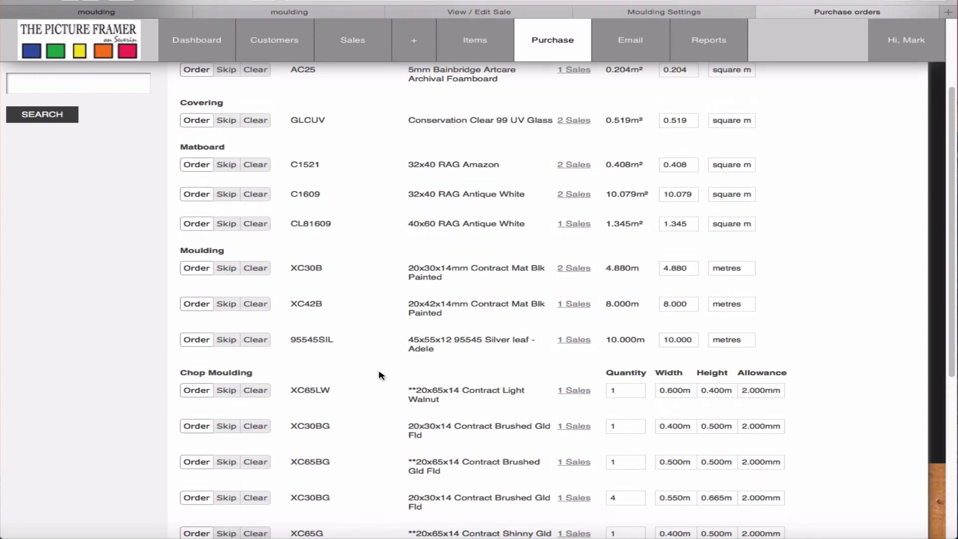
{"action": "scroll", "coordinate": [380, 375], "scroll_direction": "down", "scroll_amount": 1}
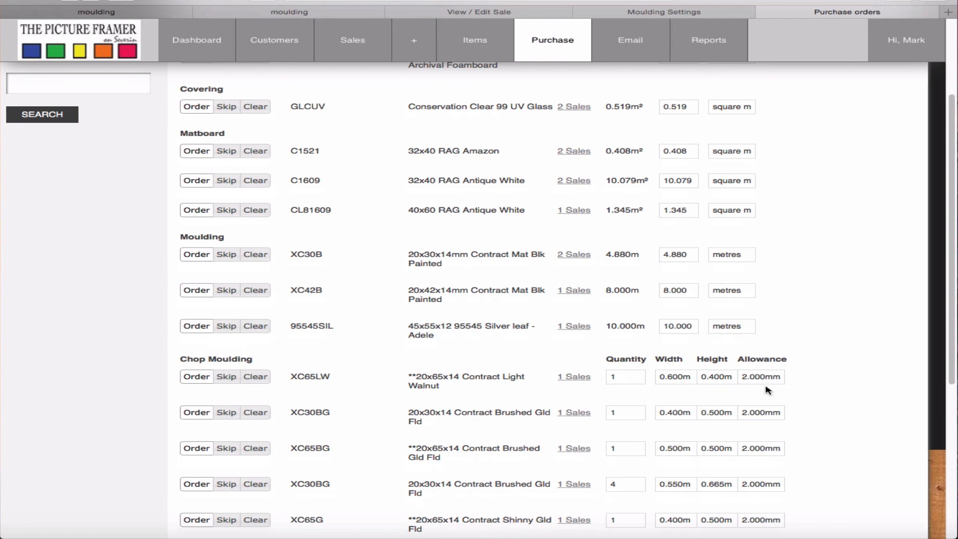
{"action": "scroll", "coordinate": [744, 390], "scroll_direction": "down", "scroll_amount": 2}
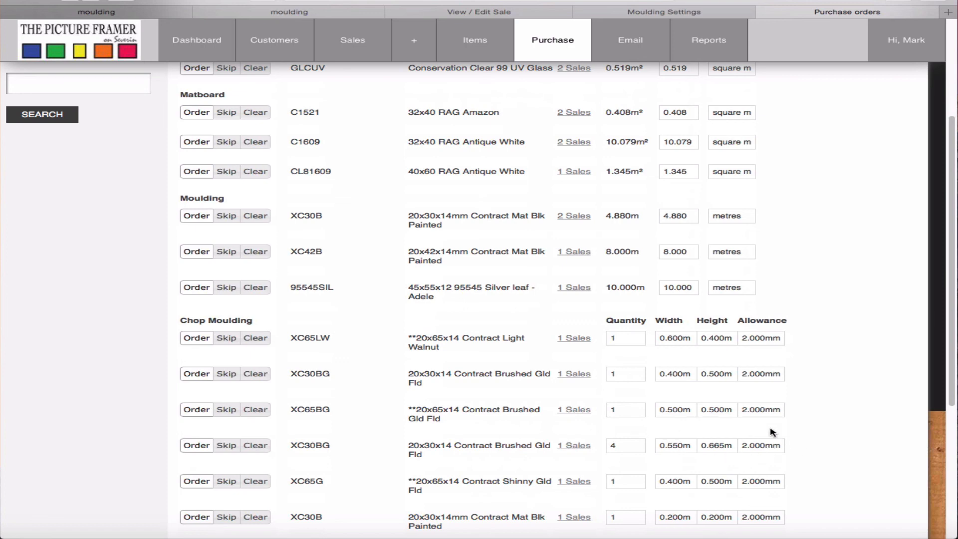
{"action": "scroll", "coordinate": [580, 413], "scroll_direction": "down", "scroll_amount": 4}
{"action": "scroll", "coordinate": [581, 412], "scroll_direction": "down", "scroll_amount": 1}
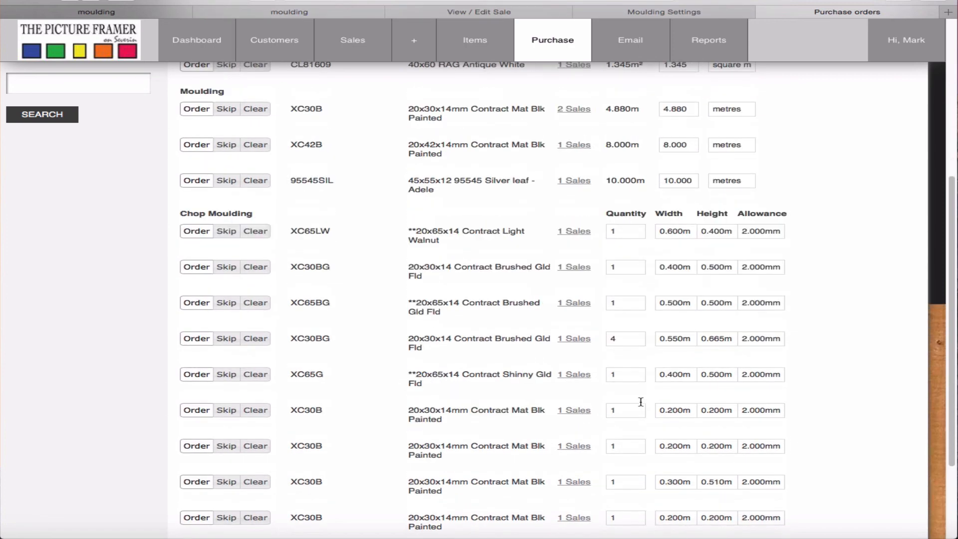
{"action": "scroll", "coordinate": [620, 390], "scroll_direction": "down", "scroll_amount": 3}
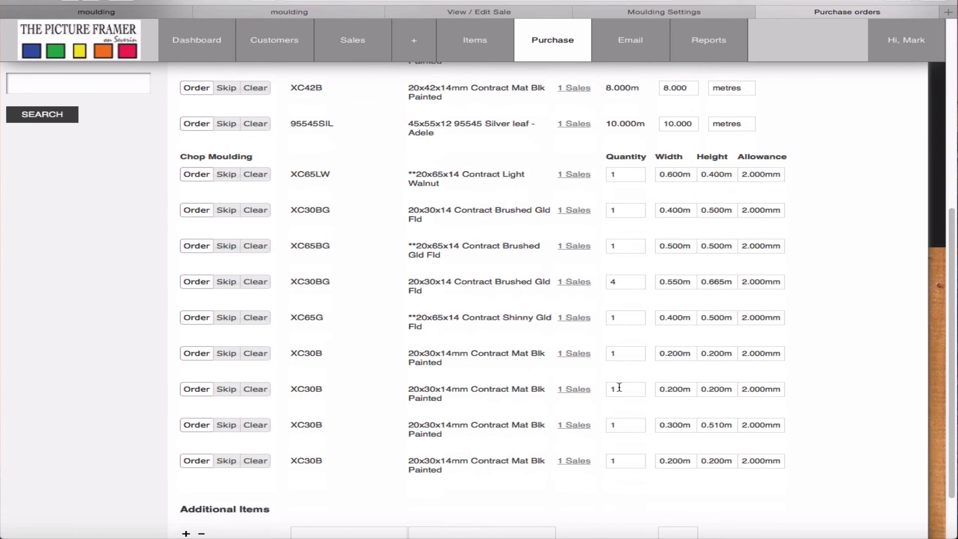
{"action": "scroll", "coordinate": [620, 387], "scroll_direction": "up", "scroll_amount": 15}
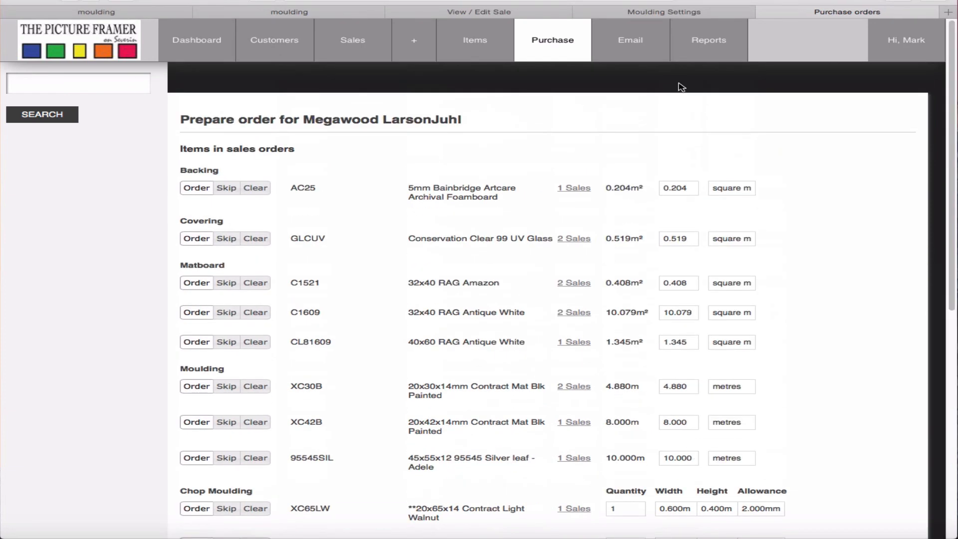